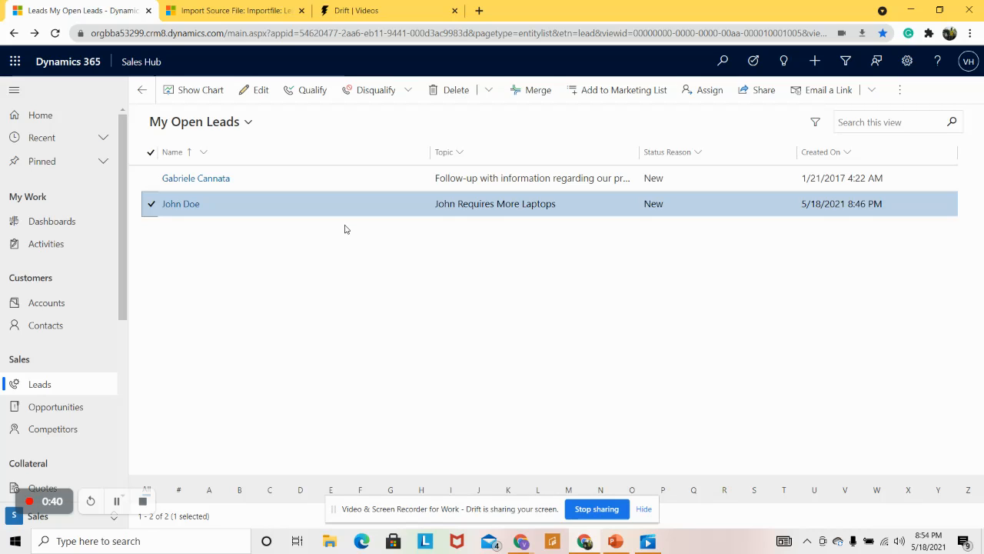
Open the Lead Excel workbook from the Downloads folder in File Explorer.
{"action": "left_click", "coordinate": [330, 542]}
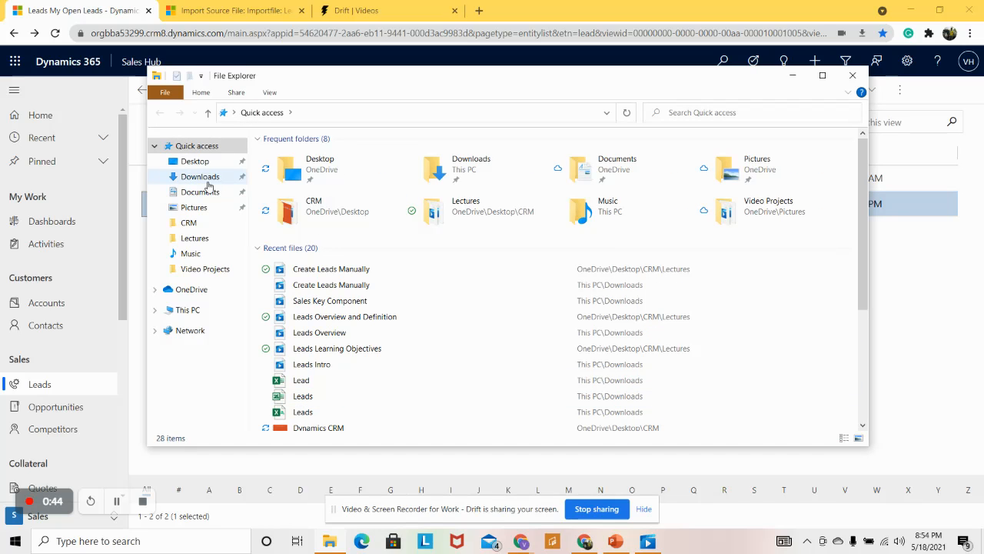
{"action": "left_click", "coordinate": [200, 177]}
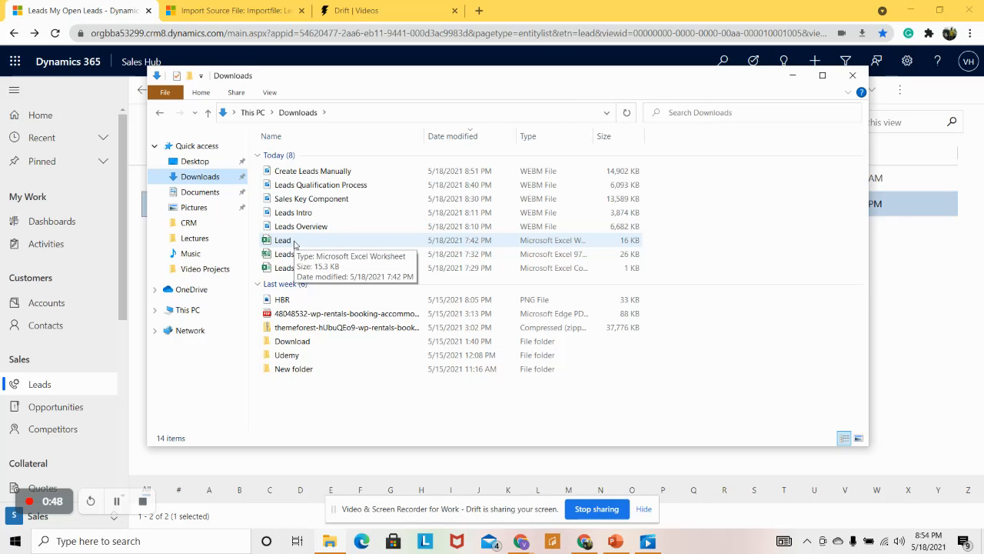
{"action": "left_click", "coordinate": [295, 245]}
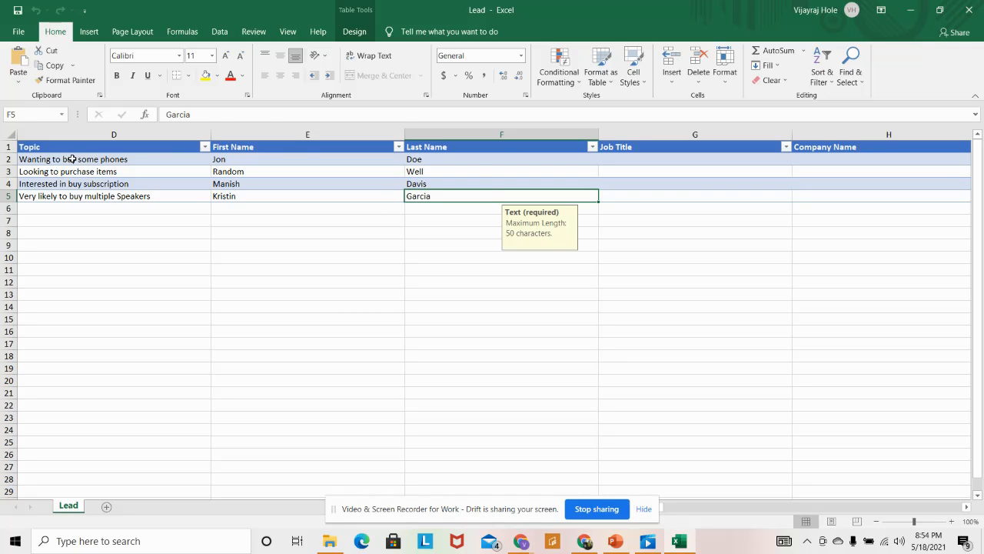
Review the Topic, First Name and Last Name entries and the further column headers, and close the workbook.
{"action": "left_click_drag", "start_coordinate": [72, 159], "coordinate": [80, 187]}
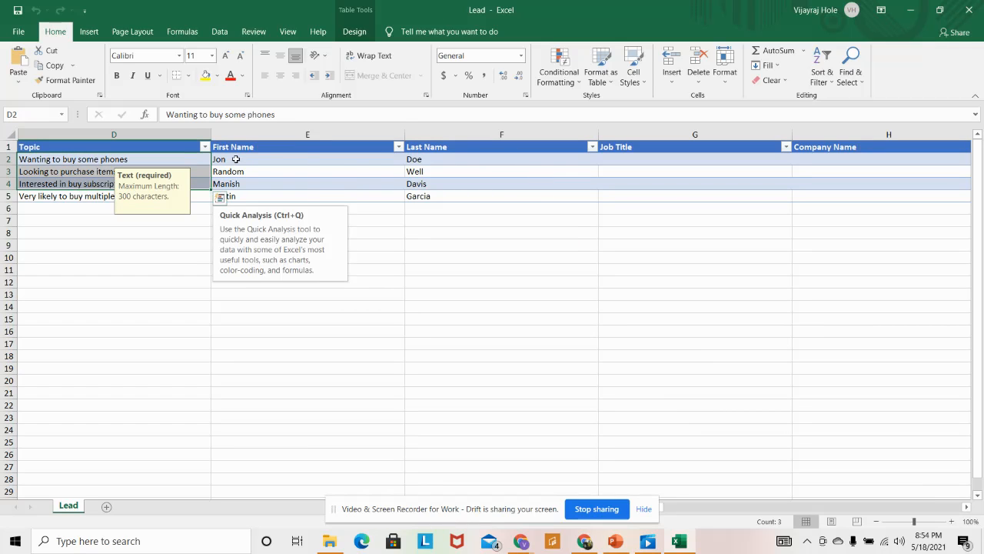
{"action": "left_click_drag", "start_coordinate": [236, 159], "coordinate": [242, 193]}
{"action": "left_click_drag", "start_coordinate": [431, 160], "coordinate": [437, 200]}
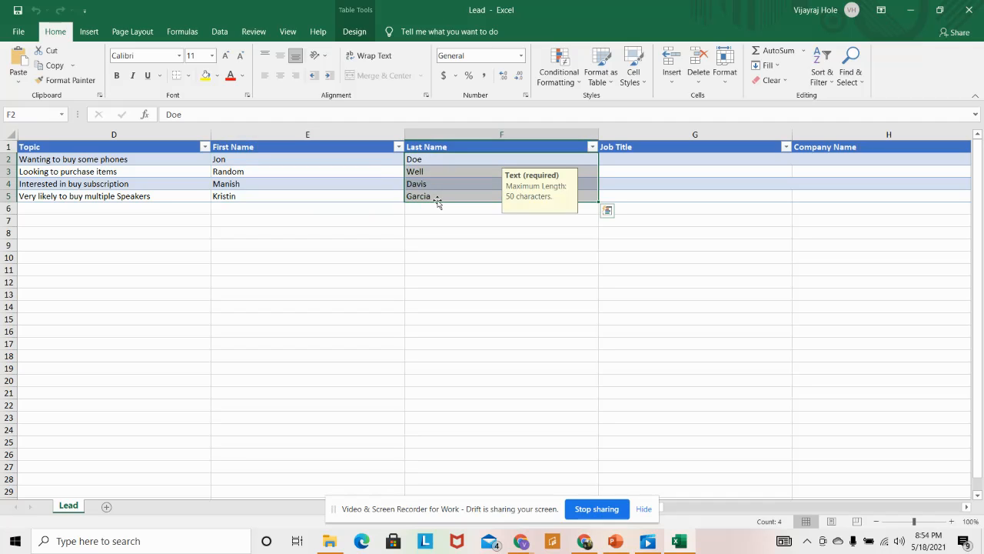
{"action": "left_click", "coordinate": [666, 508]}
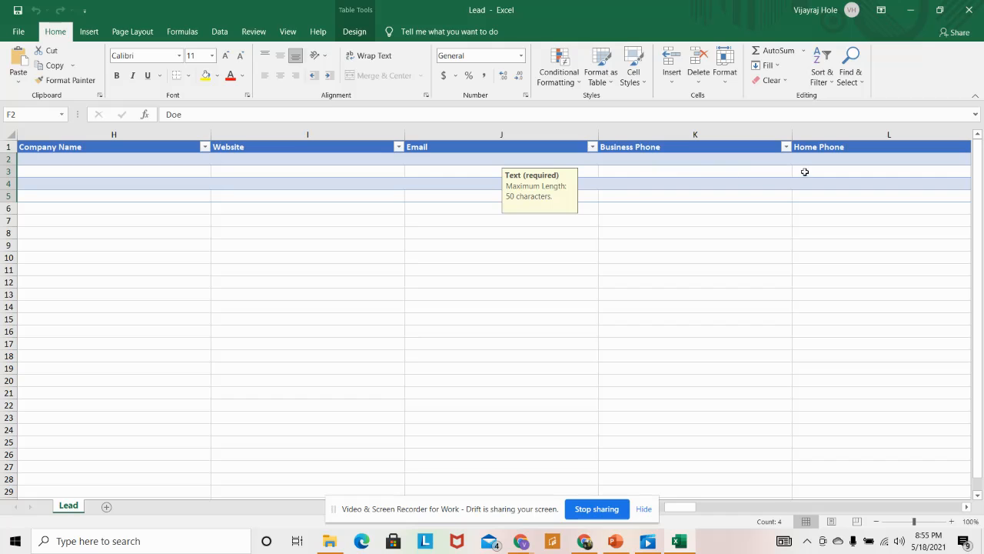
{"action": "left_click_drag", "start_coordinate": [694, 512], "coordinate": [567, 489]}
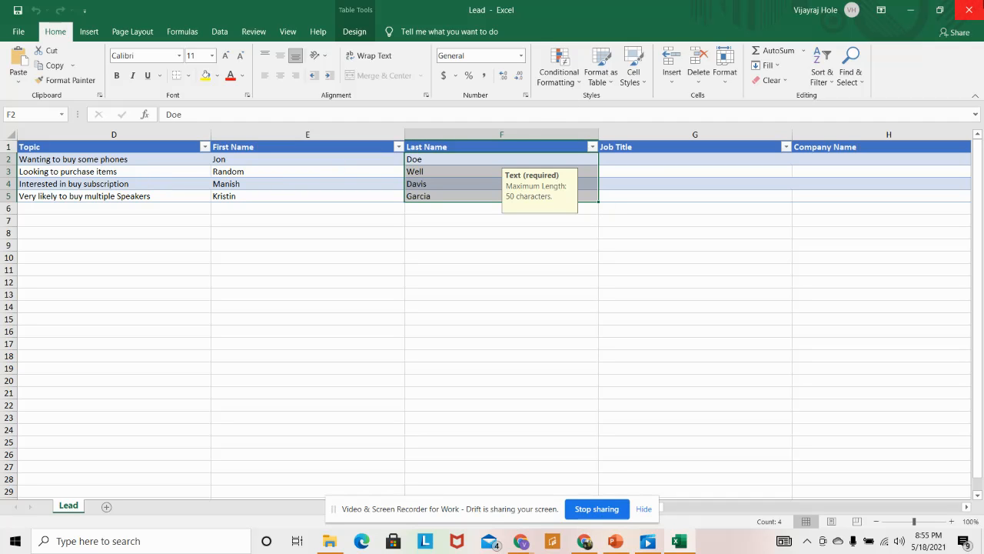
{"action": "left_click", "coordinate": [975, 7]}
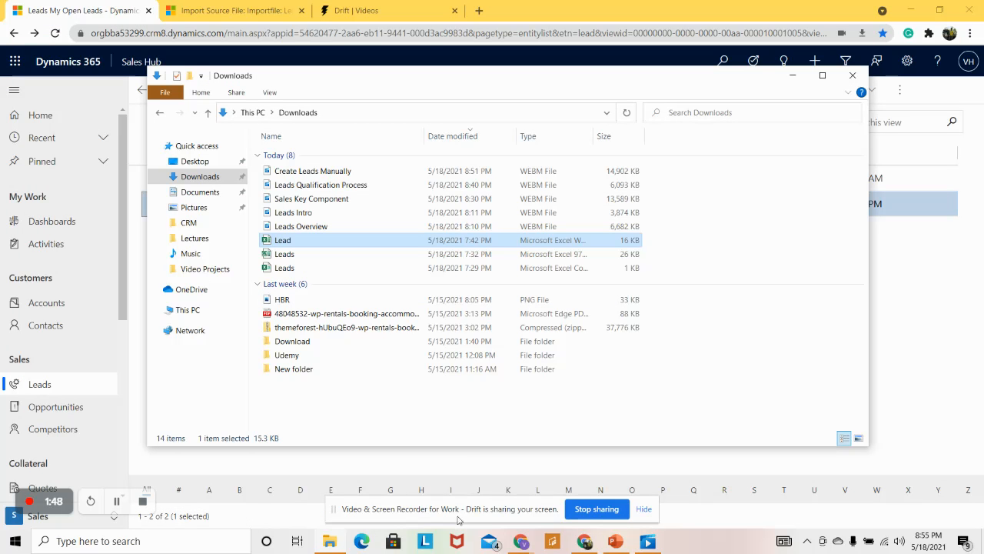
Switch back to Dynamics 365, deselect the lead in My Open Leads and start an import from Excel.
{"action": "left_click", "coordinate": [584, 541]}
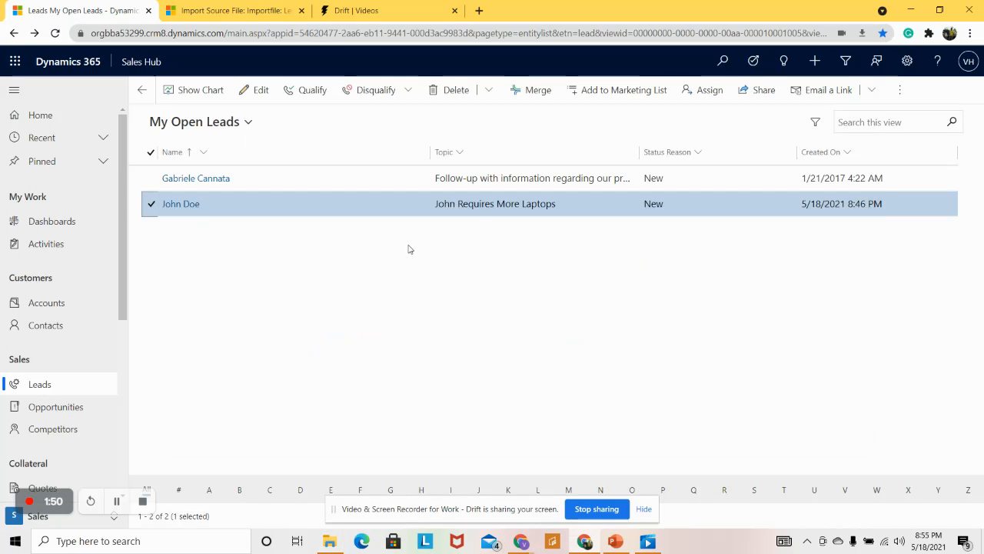
{"action": "left_click", "coordinate": [903, 95]}
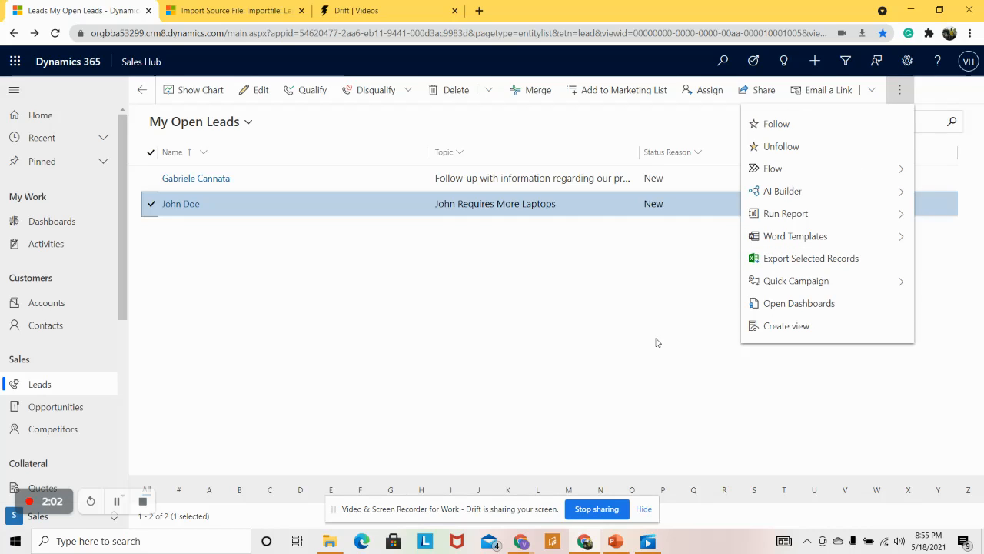
{"action": "left_click", "coordinate": [151, 204]}
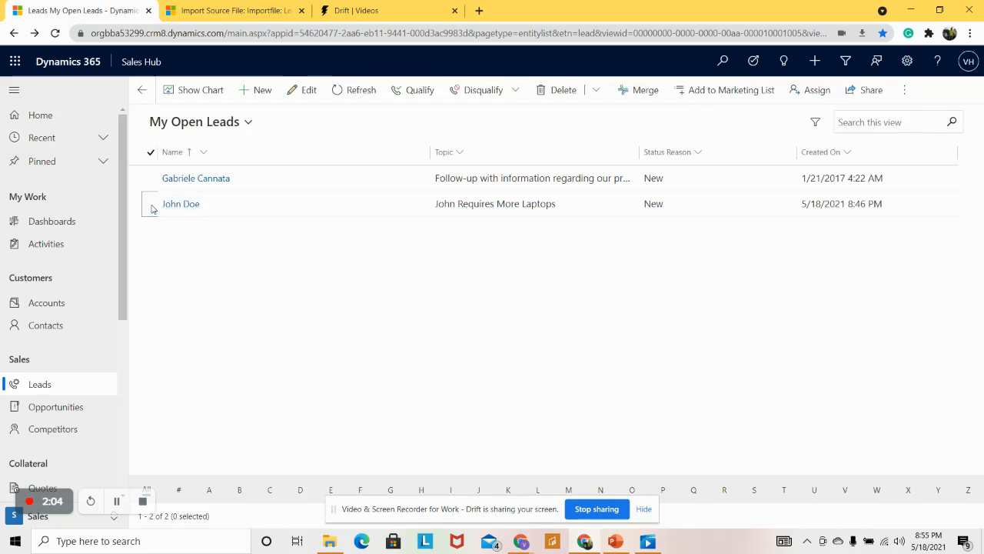
{"action": "left_click", "coordinate": [892, 91]}
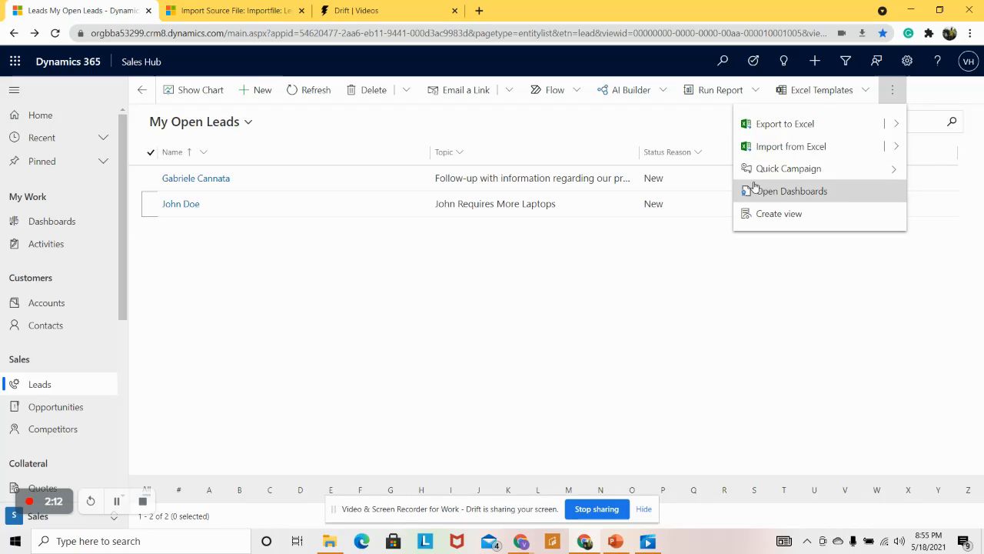
{"action": "left_click", "coordinate": [794, 148]}
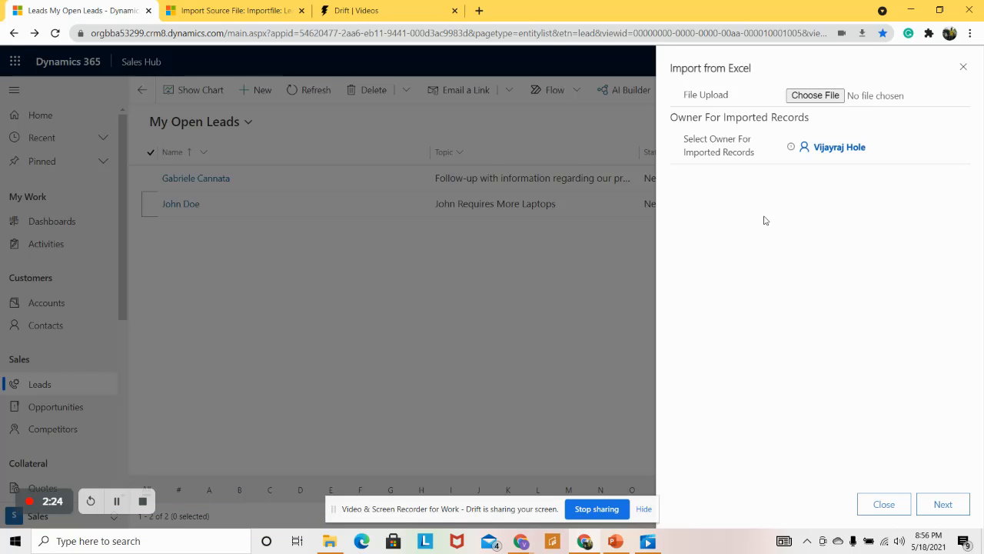
Choose Lead.xlsx from Downloads as the import file and keep Allow Duplicates set to No.
{"action": "left_click", "coordinate": [800, 96]}
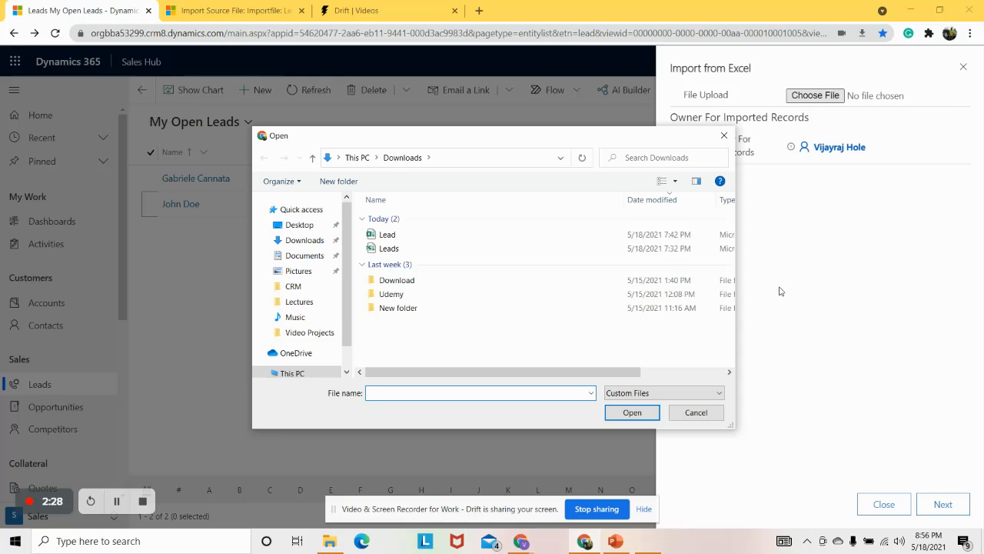
{"action": "double_click", "coordinate": [386, 237]}
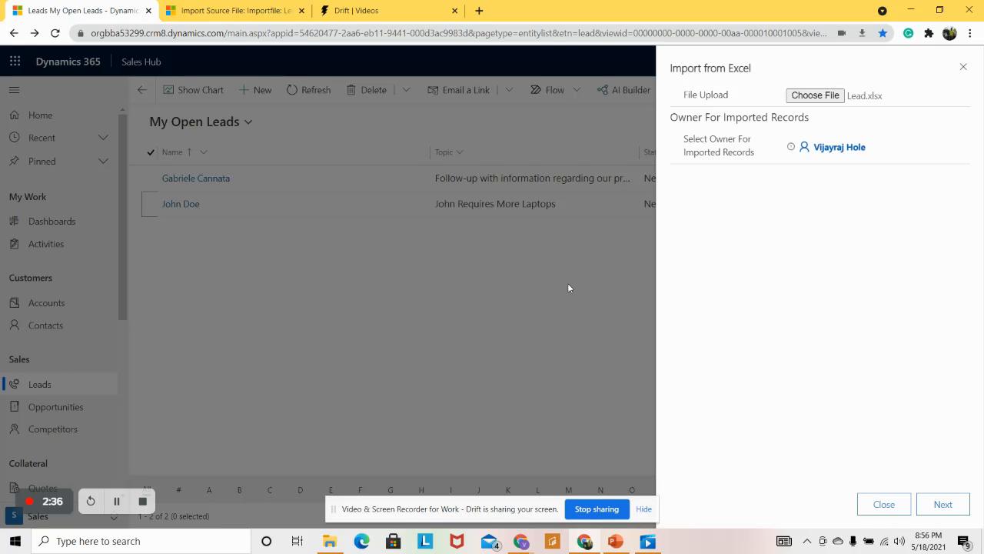
{"action": "left_click", "coordinate": [944, 505]}
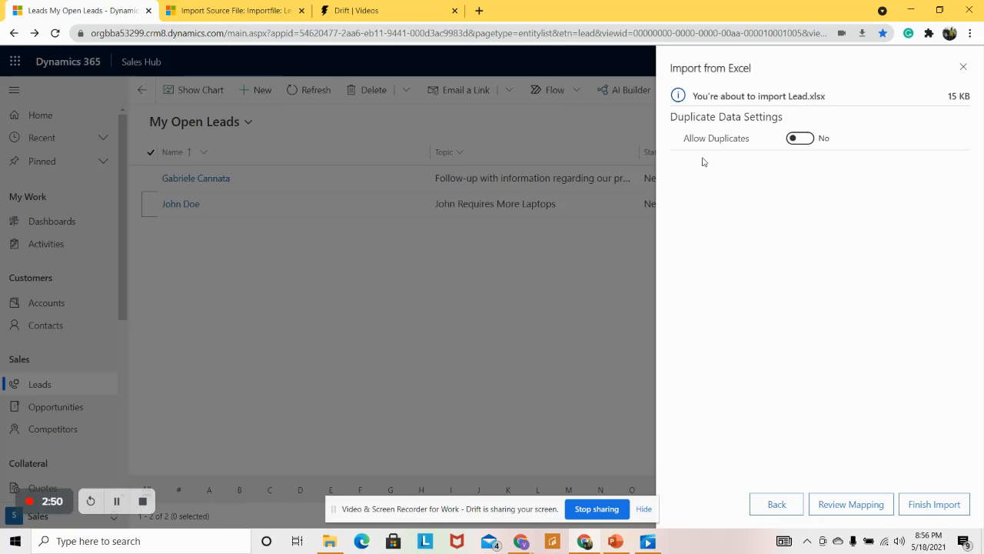
{"action": "left_click", "coordinate": [801, 140]}
{"action": "left_click", "coordinate": [794, 143]}
Review the mapping of the primary and optional fields for Lead.xlsx, including the entity field choices for Description.
{"action": "left_click", "coordinate": [836, 500]}
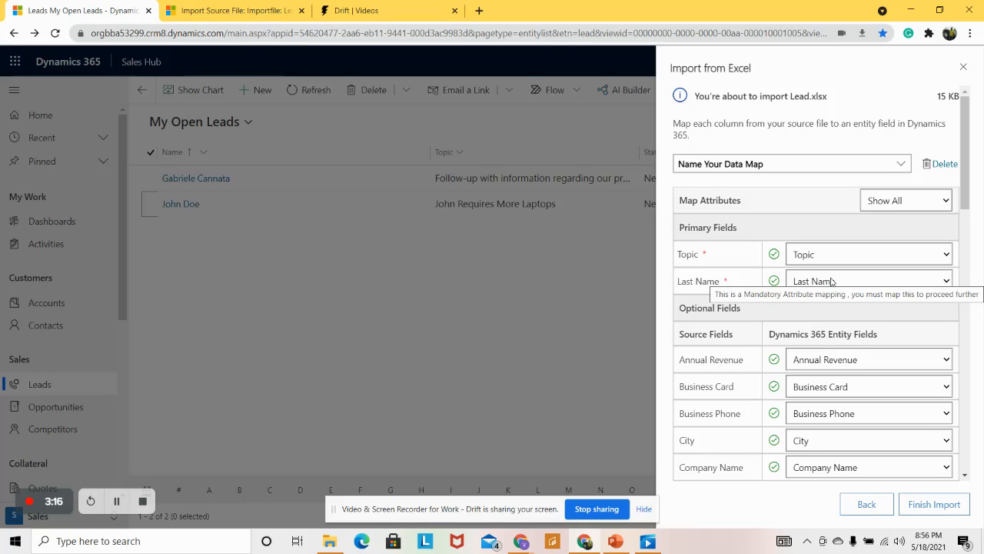
{"action": "scroll", "coordinate": [765, 367], "scroll_direction": "down", "scroll_amount": 2}
{"action": "scroll", "coordinate": [761, 373], "scroll_direction": "down", "scroll_amount": 3}
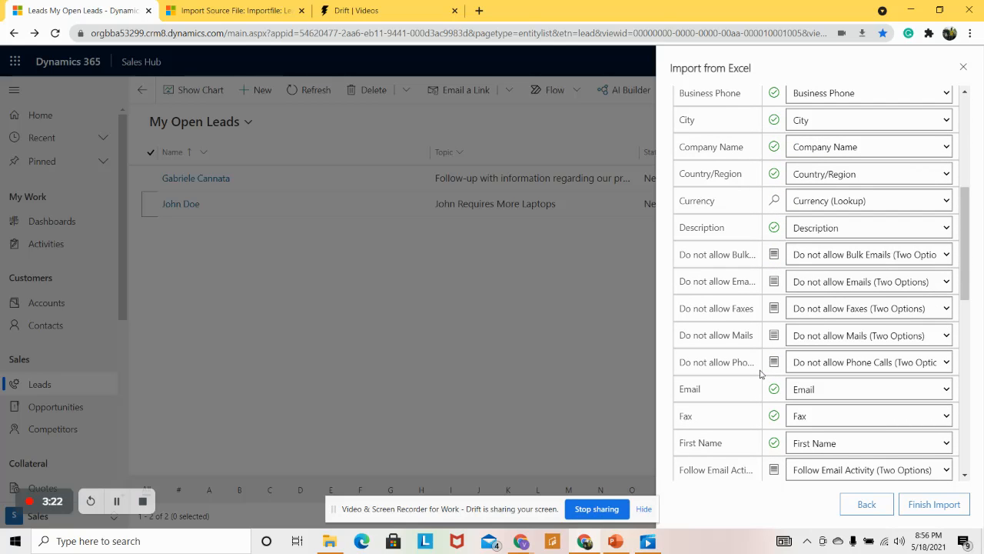
{"action": "left_click", "coordinate": [877, 225]}
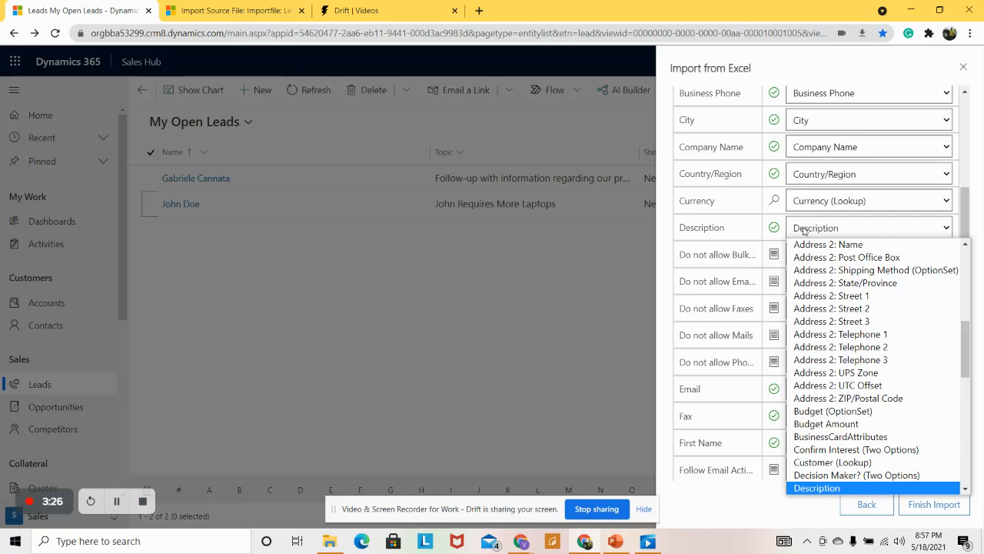
{"action": "left_click", "coordinate": [723, 232]}
{"action": "scroll", "coordinate": [757, 260], "scroll_direction": "up", "scroll_amount": 4}
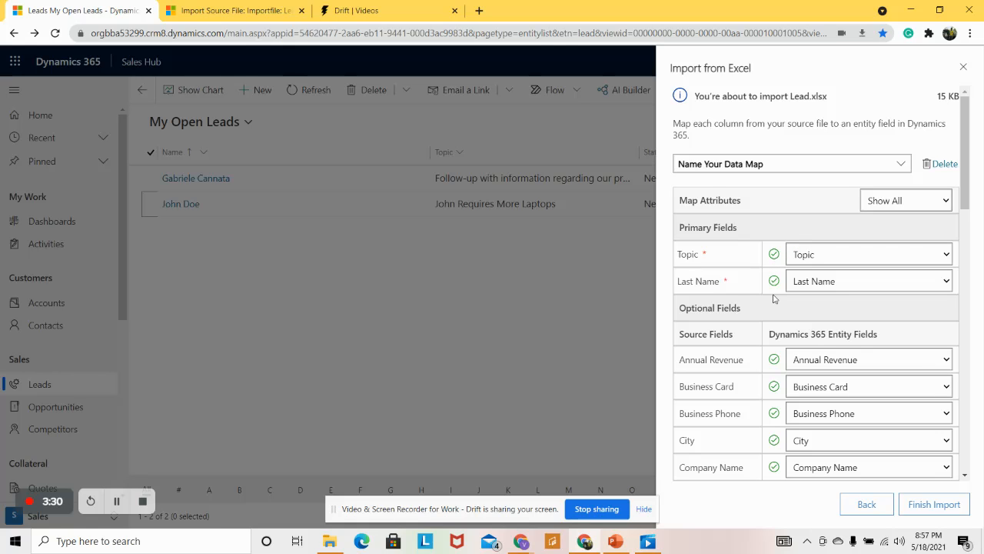
{"action": "scroll", "coordinate": [770, 302], "scroll_direction": "down", "scroll_amount": 1}
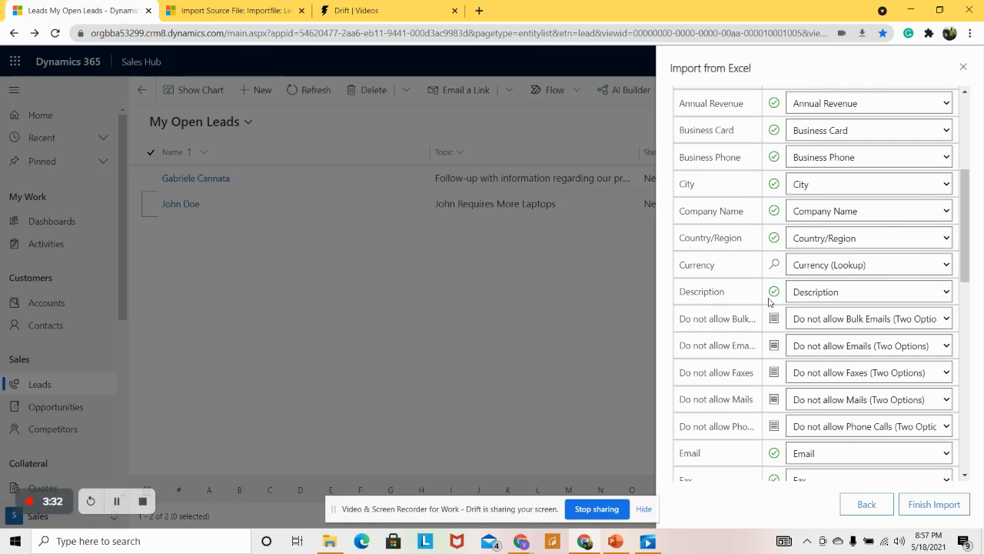
{"action": "scroll", "coordinate": [771, 302], "scroll_direction": "down", "scroll_amount": 10}
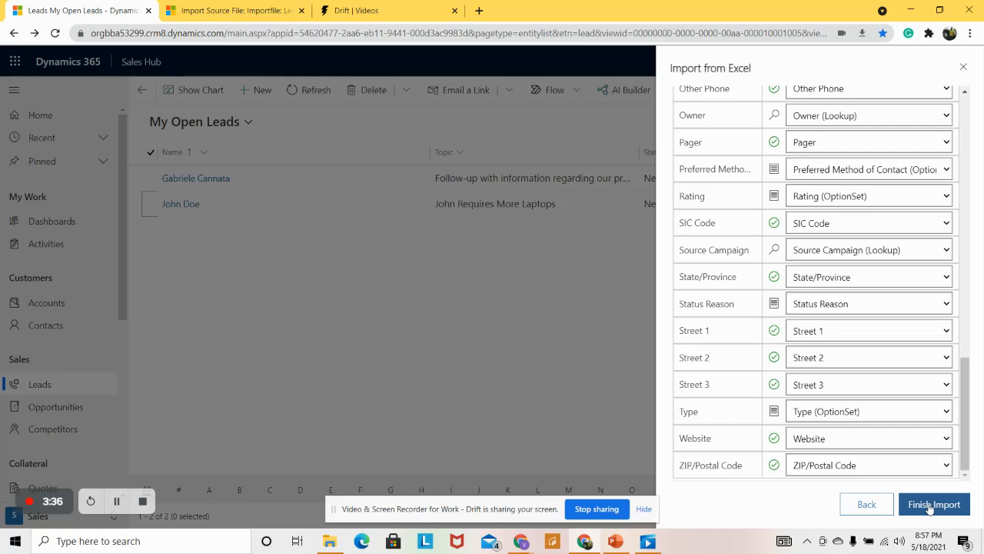
Finish the import of Lead.xlsx and open its progress tracking in My Imports.
{"action": "left_click", "coordinate": [930, 504]}
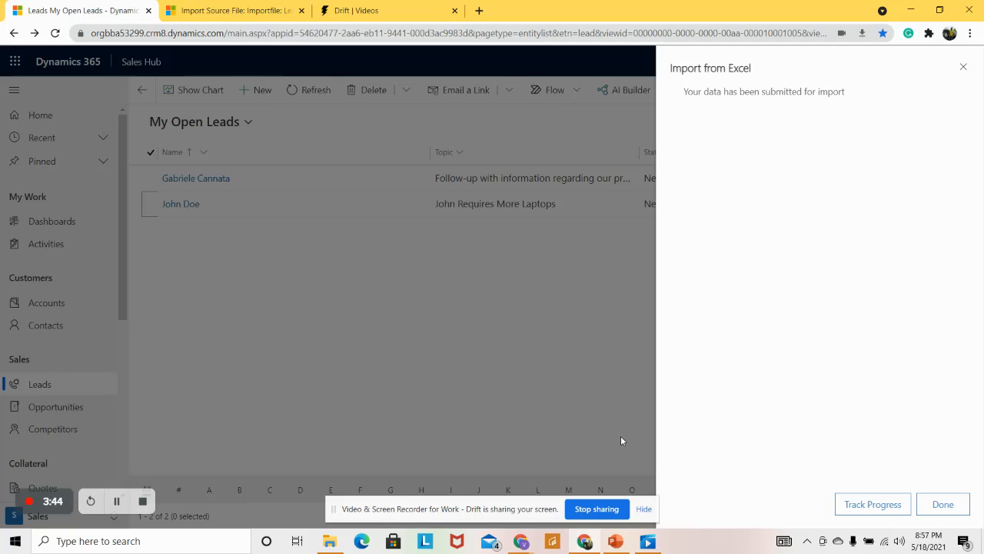
{"action": "left_click", "coordinate": [872, 505]}
{"action": "left_click", "coordinate": [527, 352]}
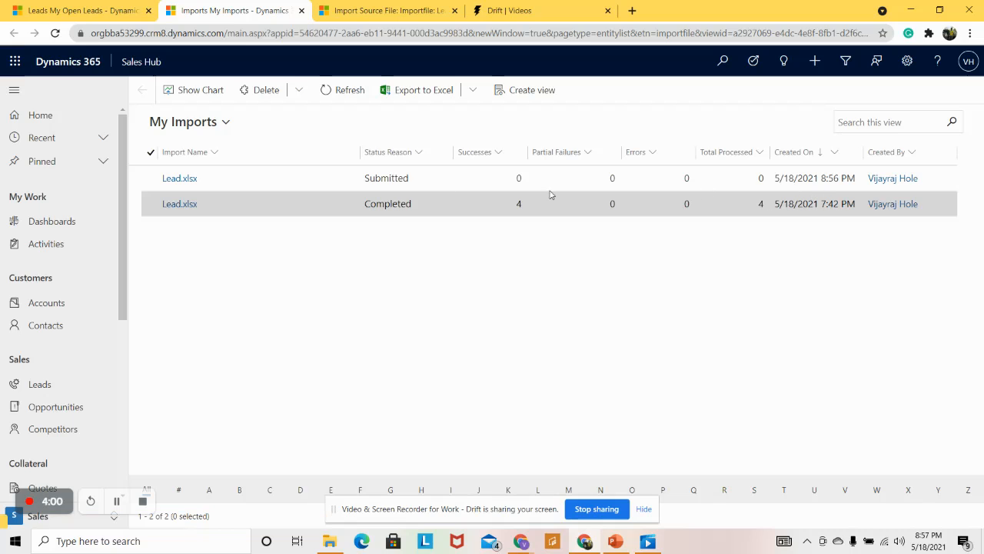
Open the submitted Lead.xlsx import and check its failures, successes and partial failures.
{"action": "left_click", "coordinate": [170, 179]}
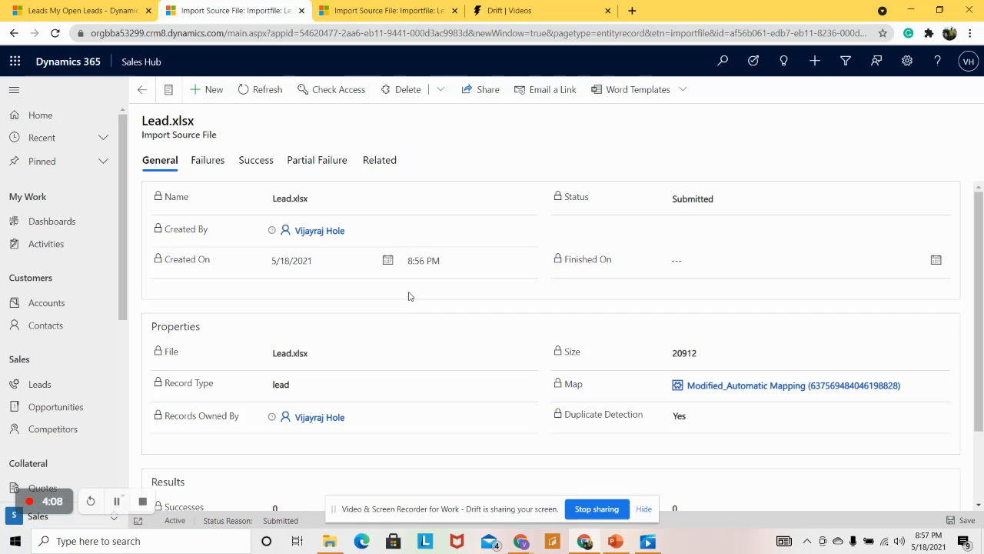
{"action": "left_click", "coordinate": [204, 168]}
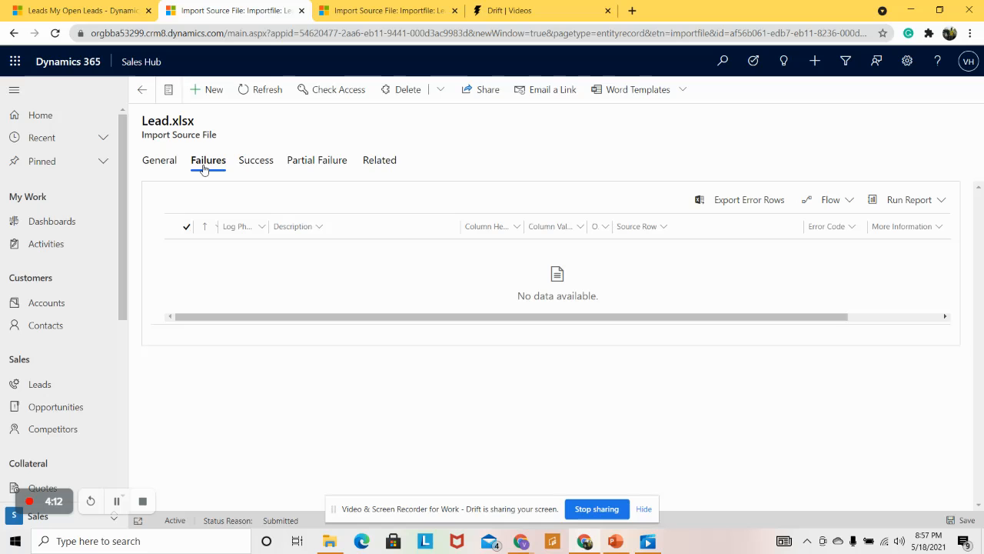
{"action": "left_click", "coordinate": [255, 163]}
{"action": "left_click", "coordinate": [306, 164]}
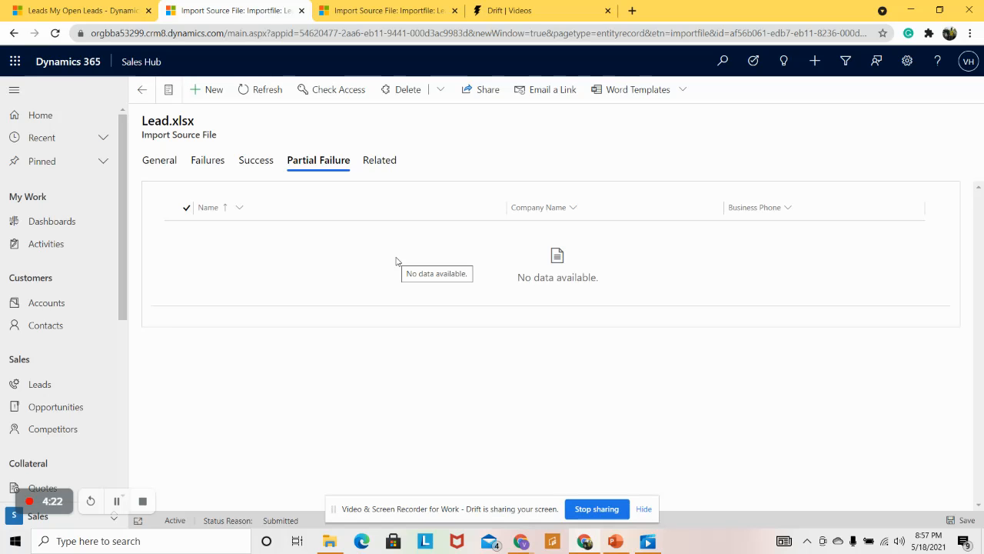
{"action": "left_click", "coordinate": [160, 161]}
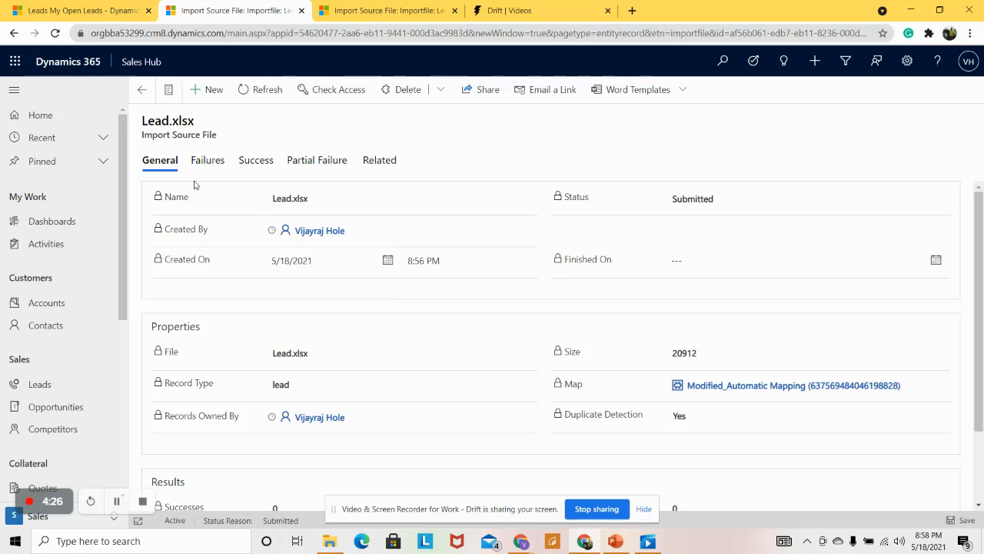
Reload the Lead.xlsx import record and check its Results section.
{"action": "left_click", "coordinate": [55, 33]}
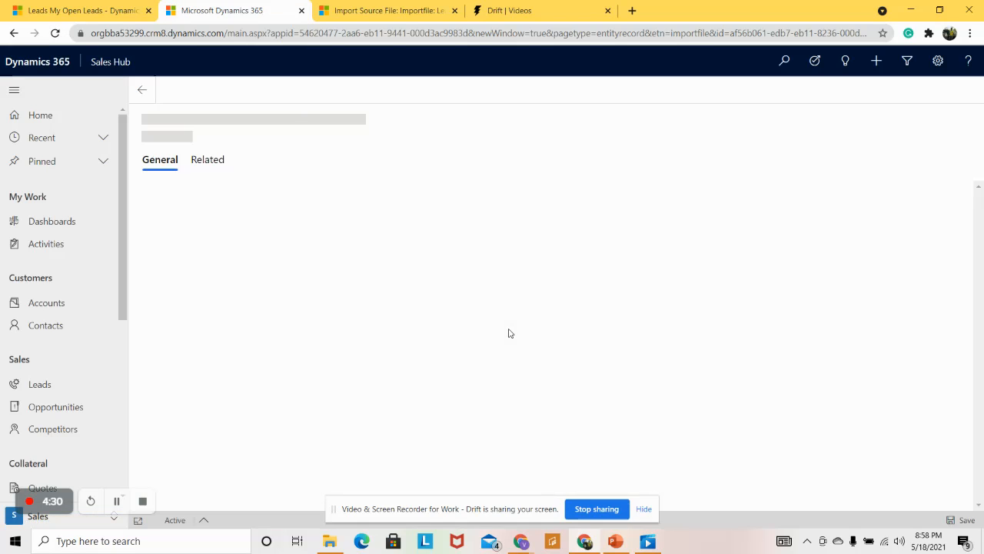
{"action": "scroll", "coordinate": [538, 388], "scroll_direction": "down", "scroll_amount": 1}
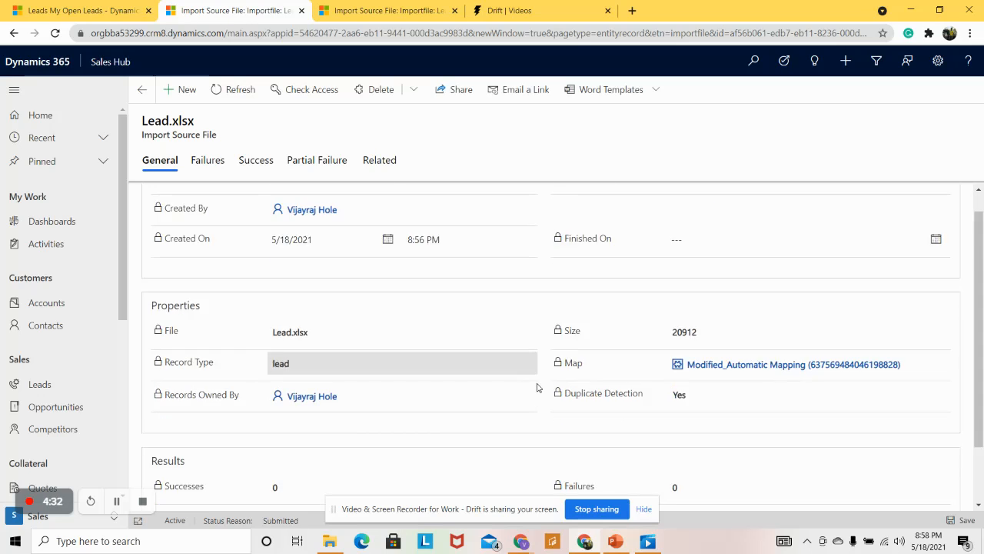
{"action": "scroll", "coordinate": [538, 387], "scroll_direction": "down", "scroll_amount": 1}
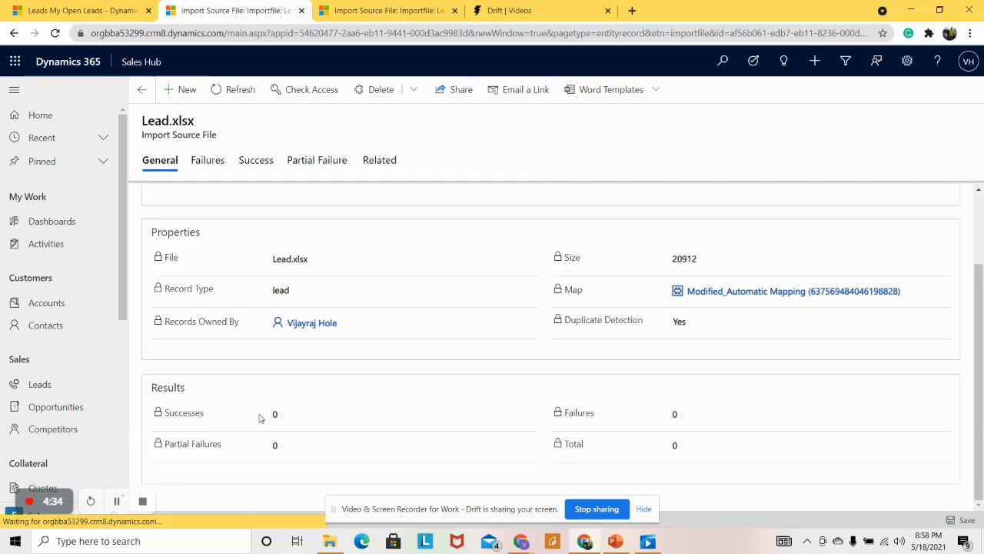